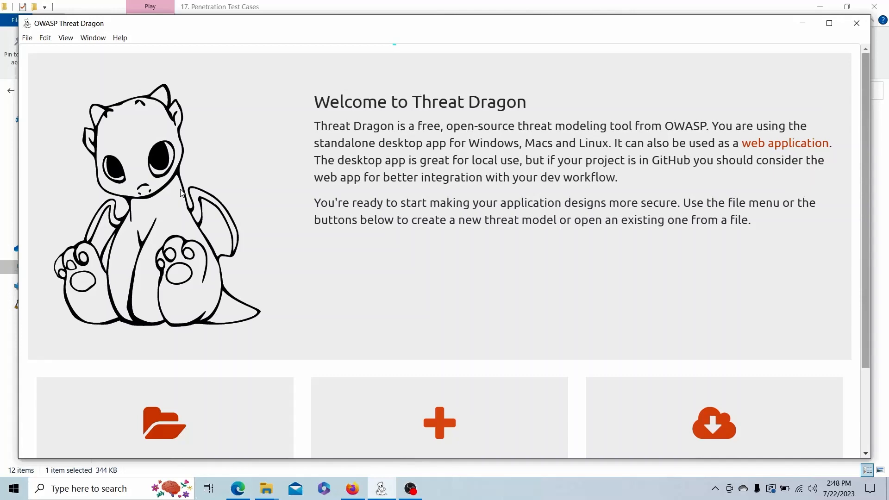
Step: Open the existing threat model file Threat Model for IoT Device-5.json and open the model's details for editing
click(829, 24)
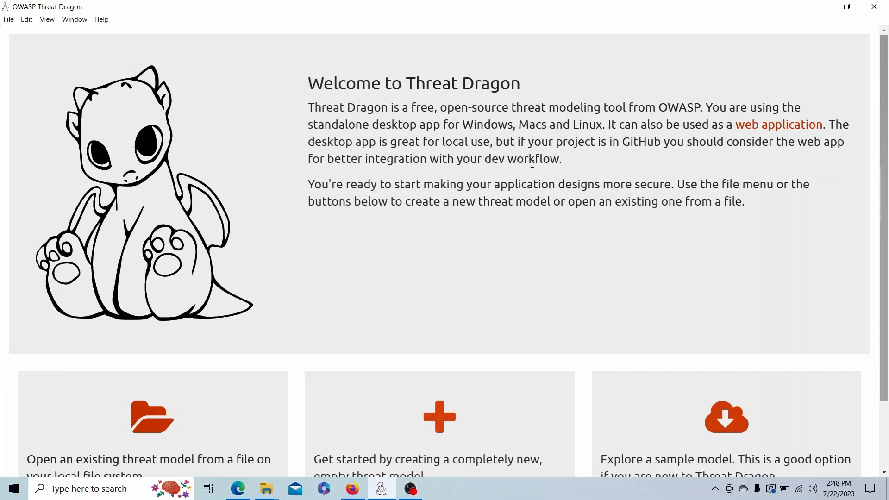
click(8, 20)
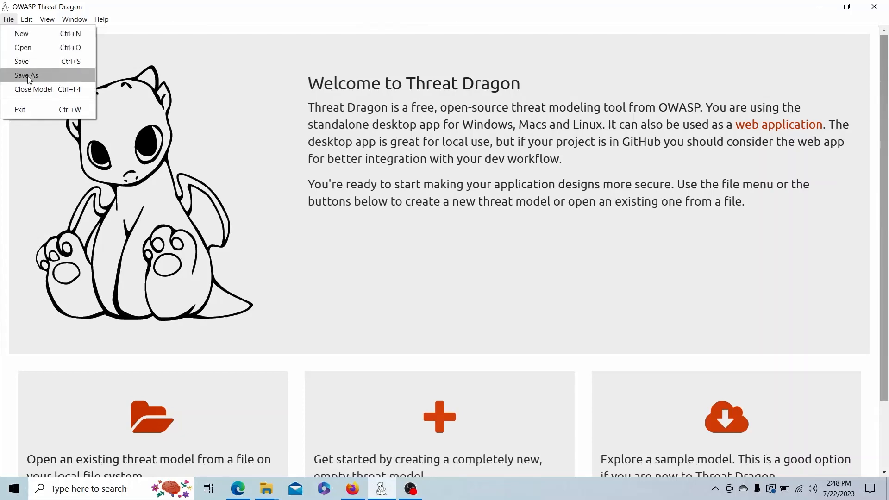
click(24, 47)
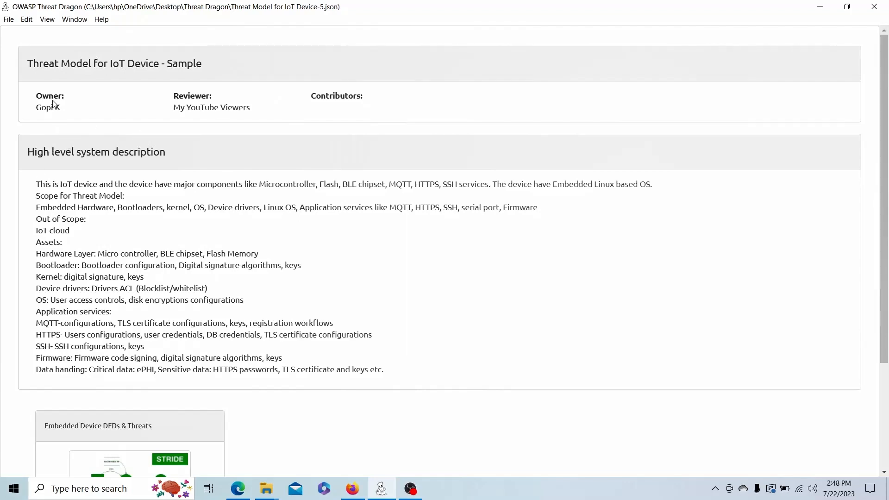
scroll(609, 333, down, 3)
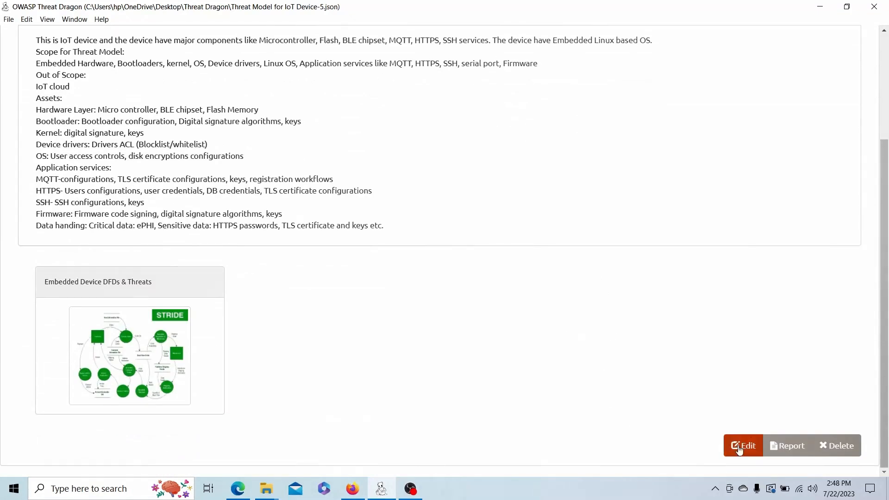
click(744, 446)
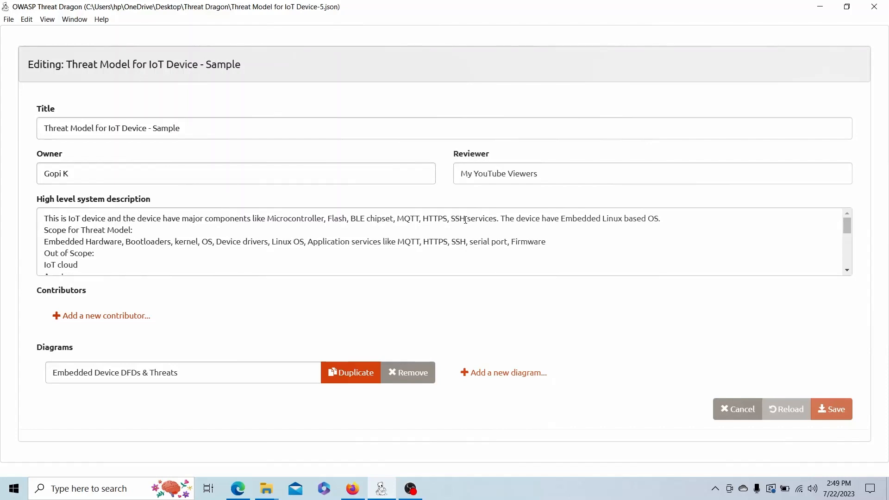
Step: Read the high level system description, covering the device components, scope, out-of-scope items, assets per layer and data handling
drag(466, 220, 398, 219)
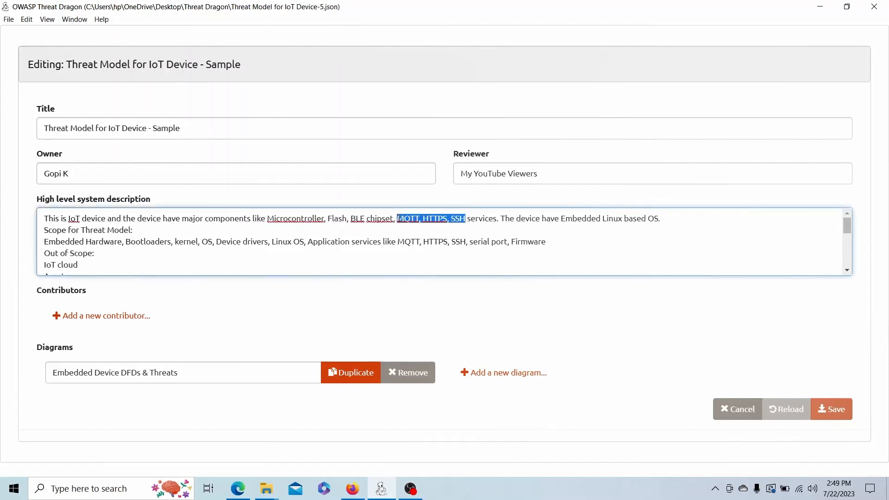
click(398, 229)
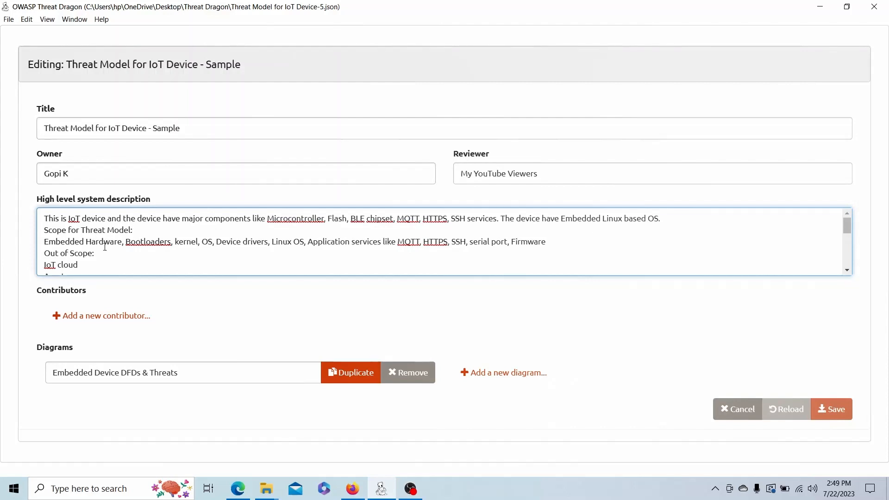
scroll(99, 250, down, 2)
scroll(99, 250, up, 2)
scroll(160, 245, down, 2)
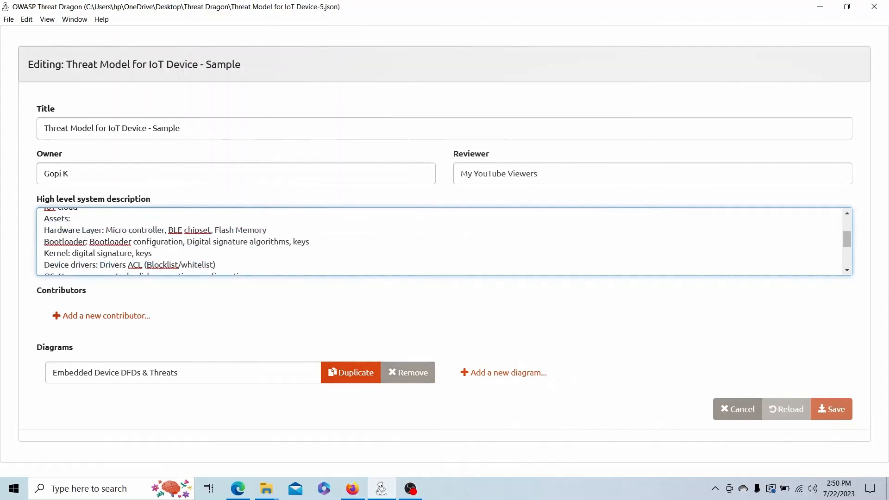
scroll(160, 245, up, 2)
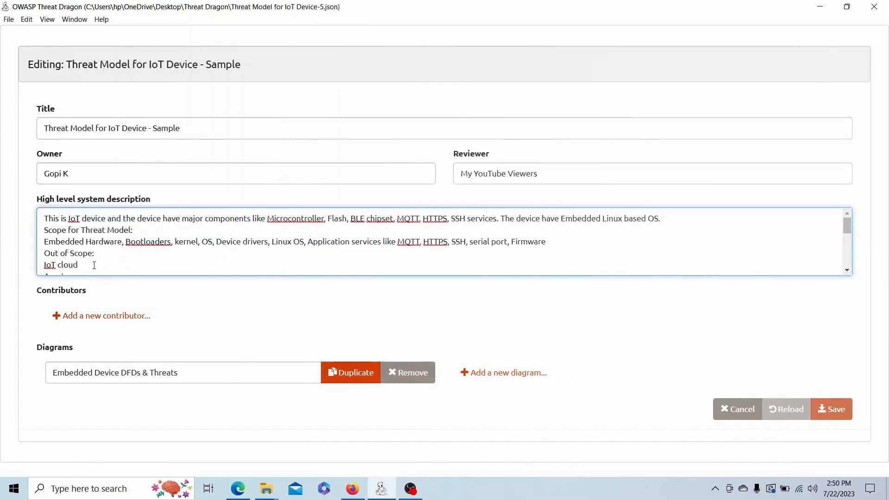
scroll(93, 262, down, 2)
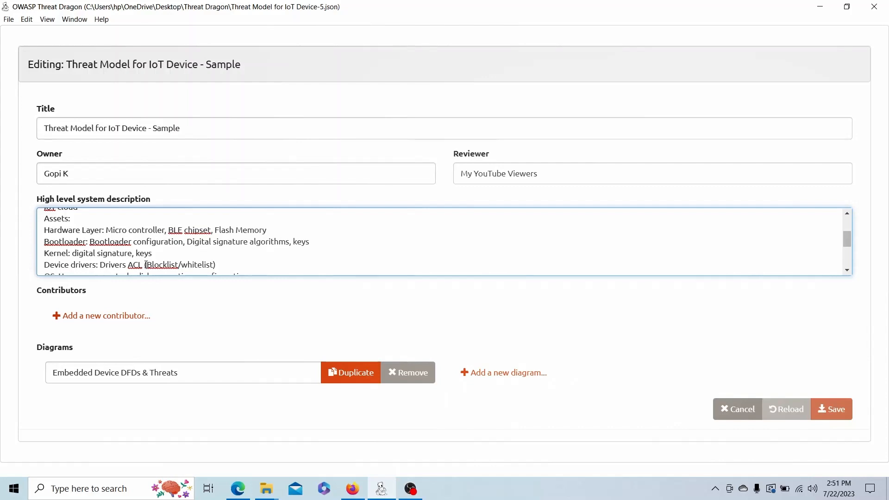
scroll(146, 267, down, 2)
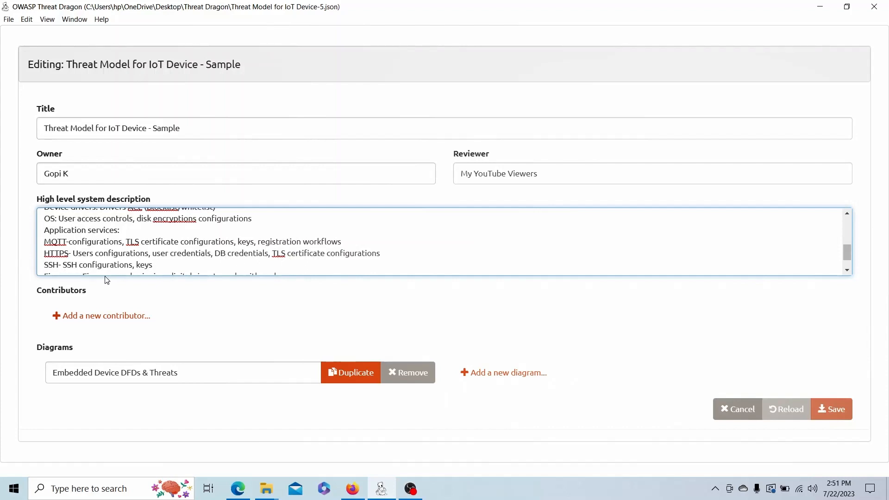
scroll(143, 266, down, 1)
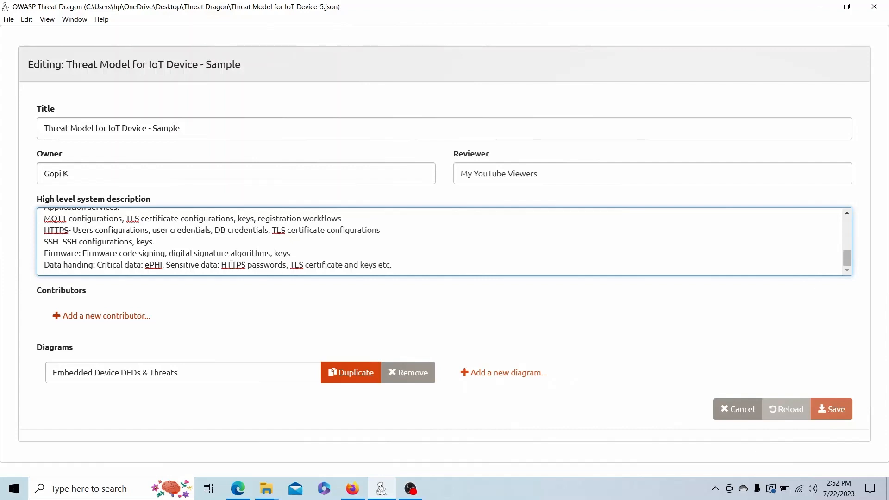
scroll(231, 265, up, 5)
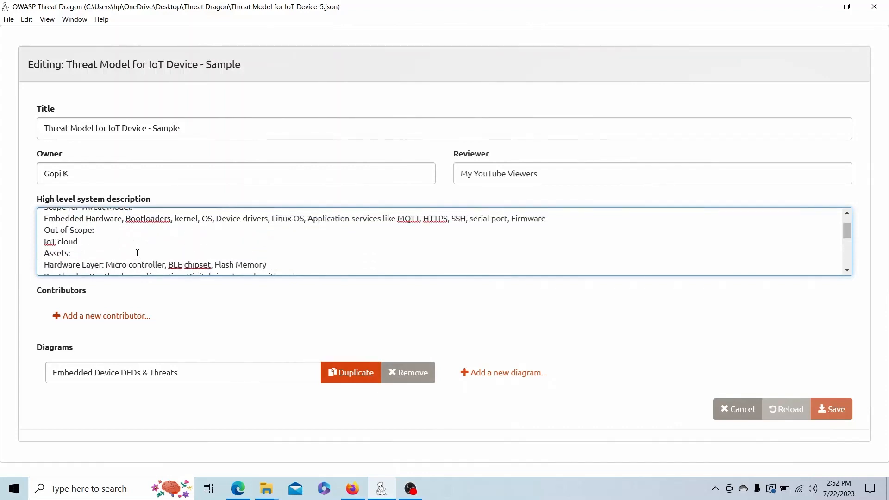
scroll(157, 249, up, 1)
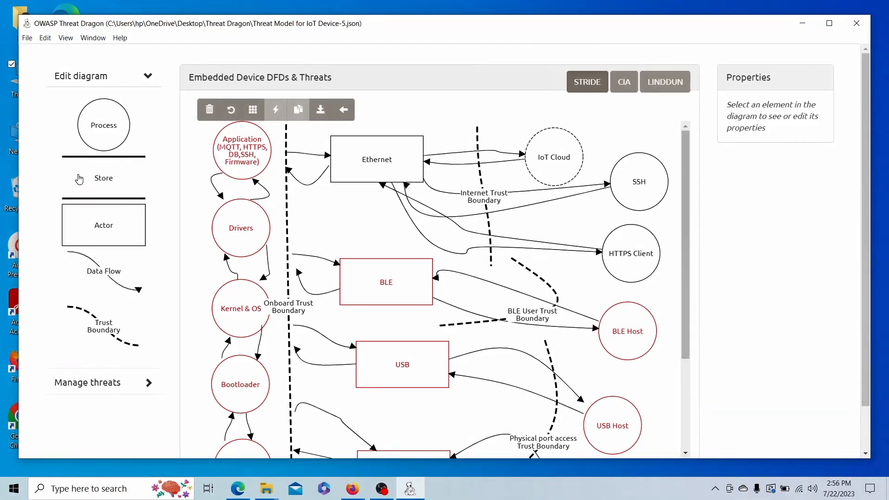
Step: Examine the Embedded Device DFDs & Threats diagram, inspecting the Hardware, Bootloader, Kernel & OS, Drivers and Application processes in order
scroll(285, 361, down, 3)
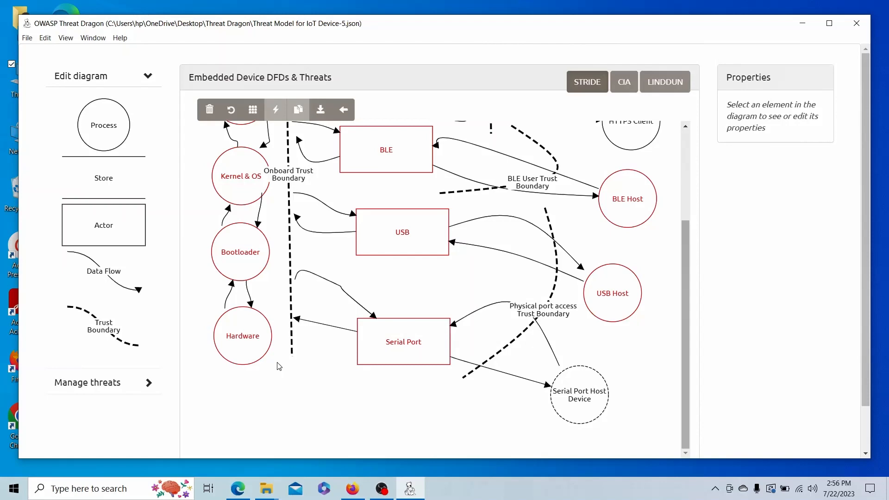
scroll(278, 366, up, 3)
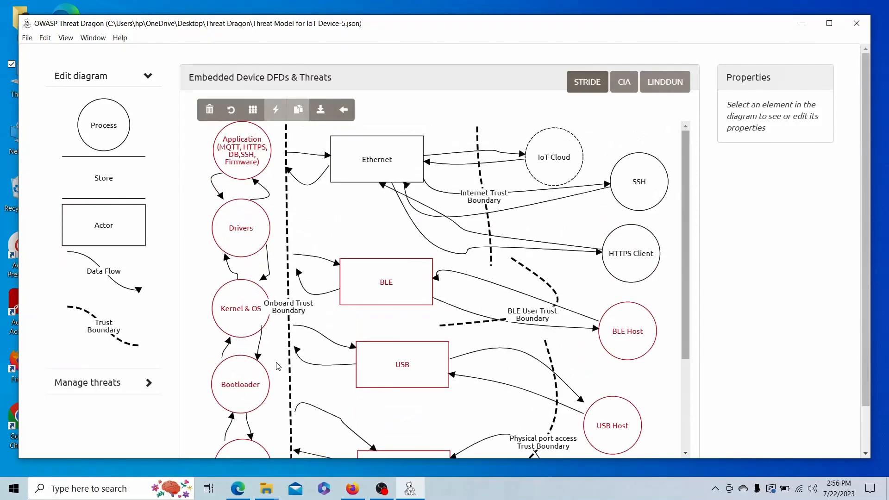
scroll(278, 367, down, 3)
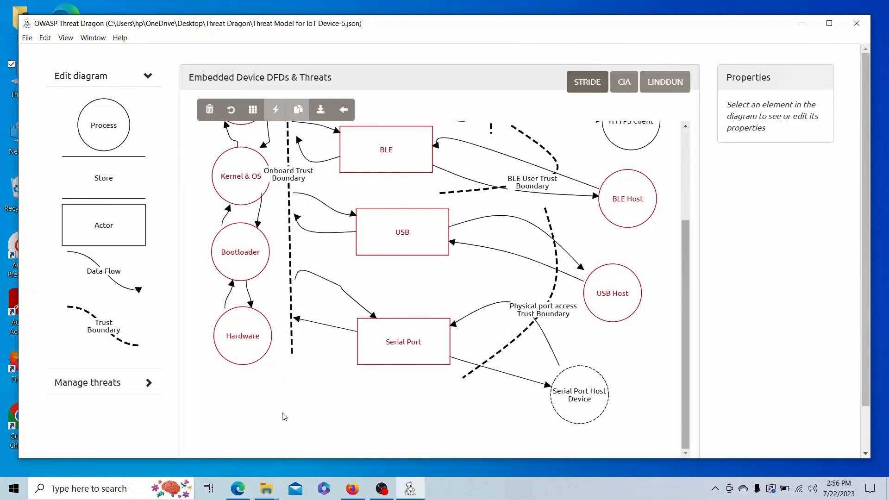
scroll(284, 417, up, 1)
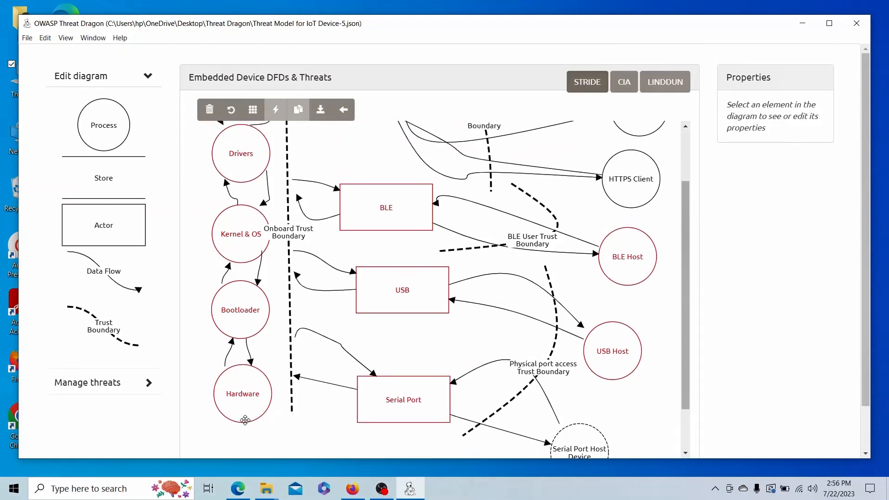
click(241, 381)
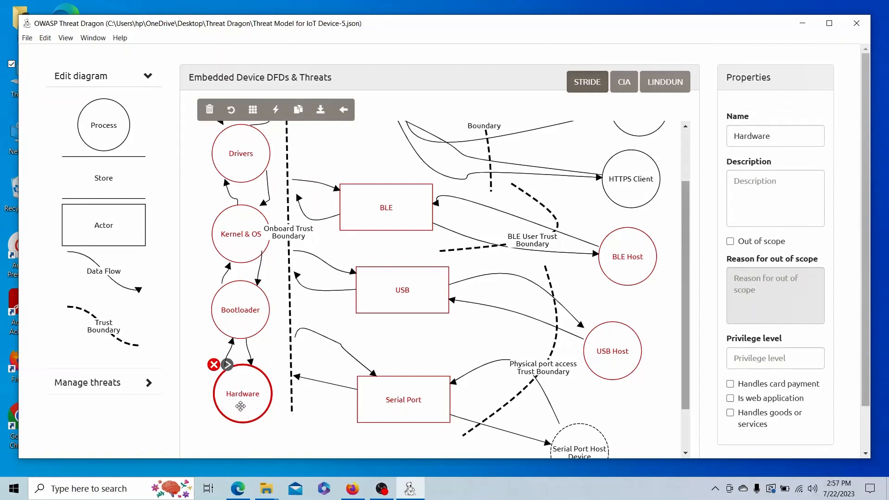
click(236, 322)
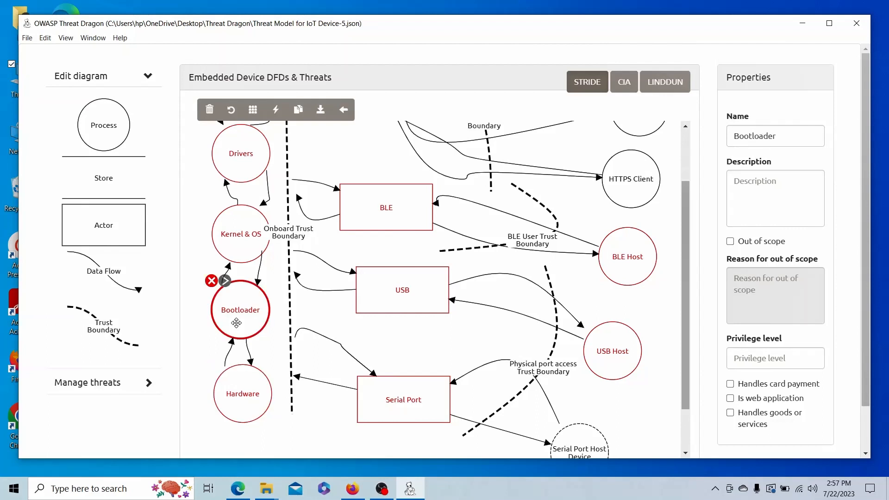
click(240, 250)
scroll(241, 272, up, 2)
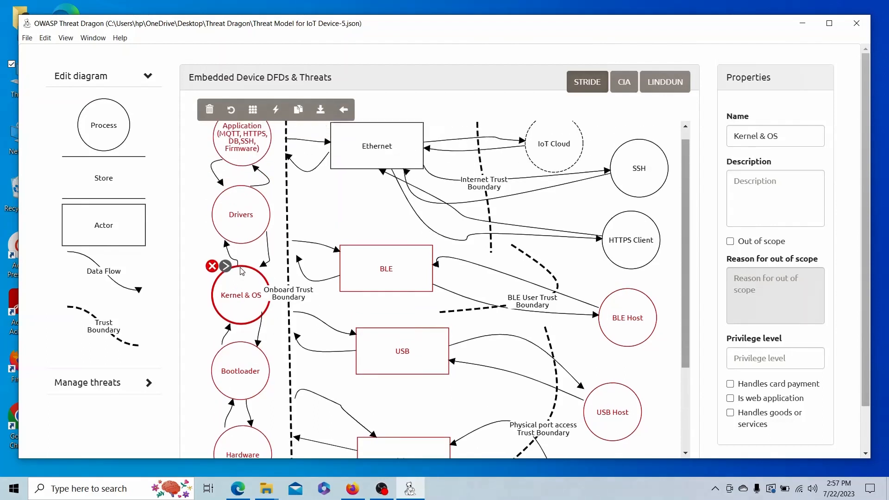
click(243, 241)
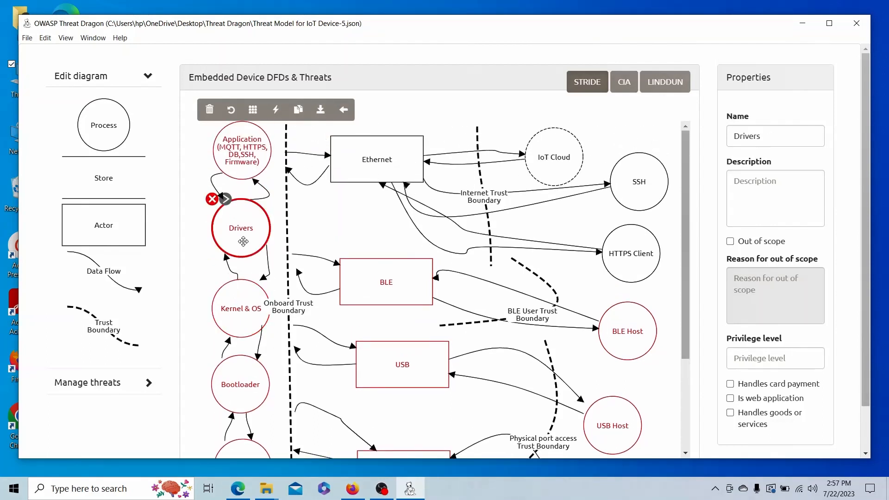
click(246, 167)
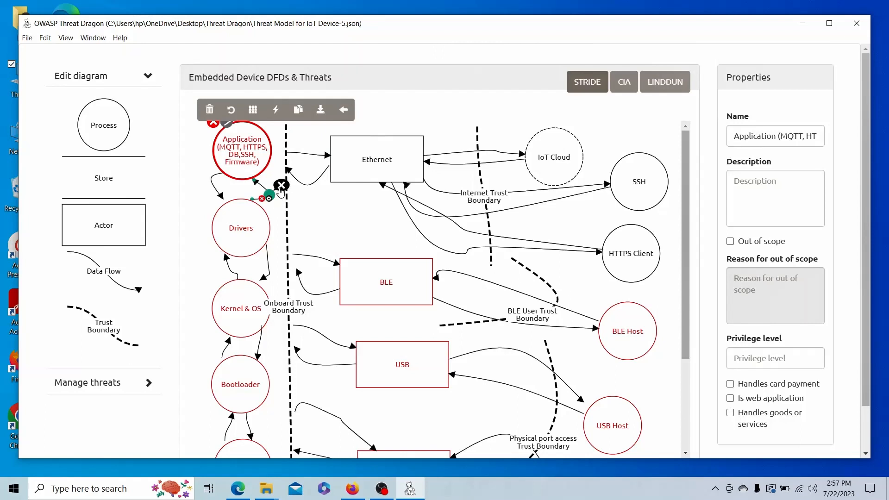
Step: Inspect the Ethernet, BLE, USB and Serial Port actors along with the BLE Host and USB Host processes
click(384, 151)
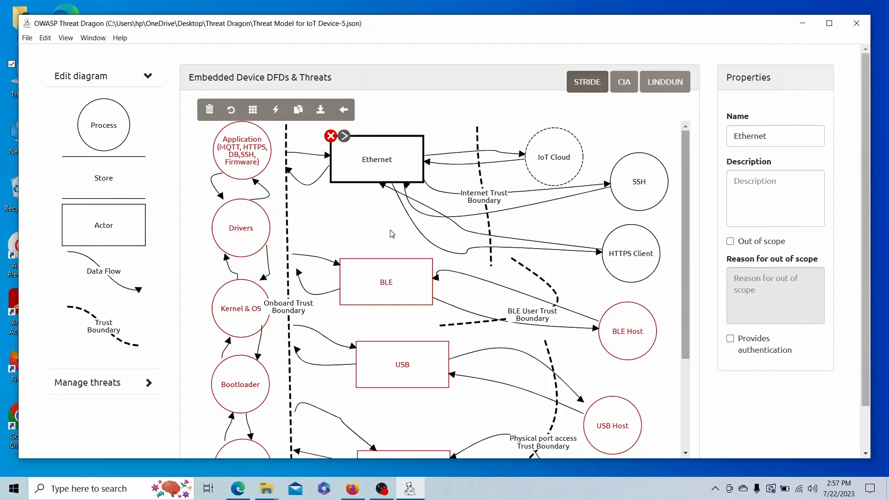
scroll(391, 233, down, 1)
click(419, 222)
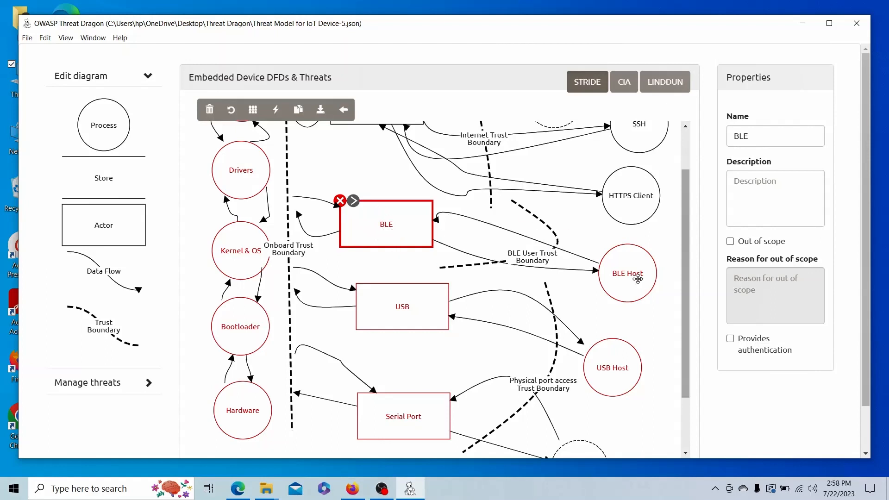
click(622, 292)
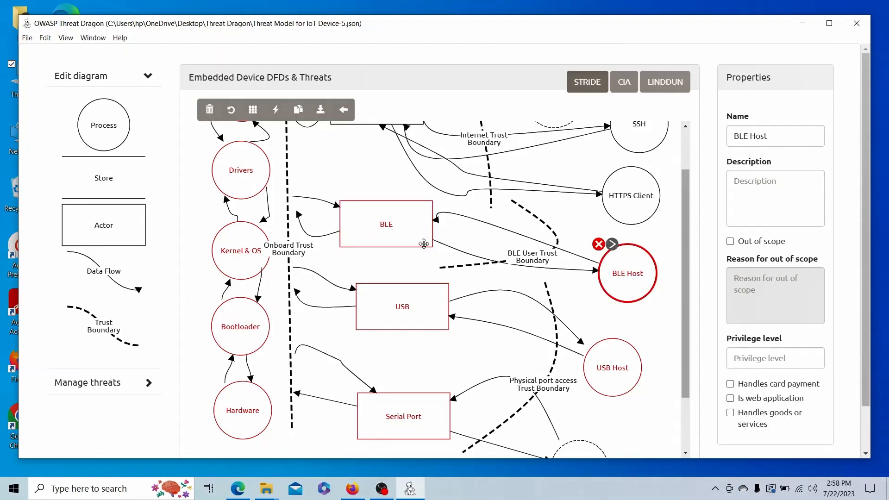
click(380, 232)
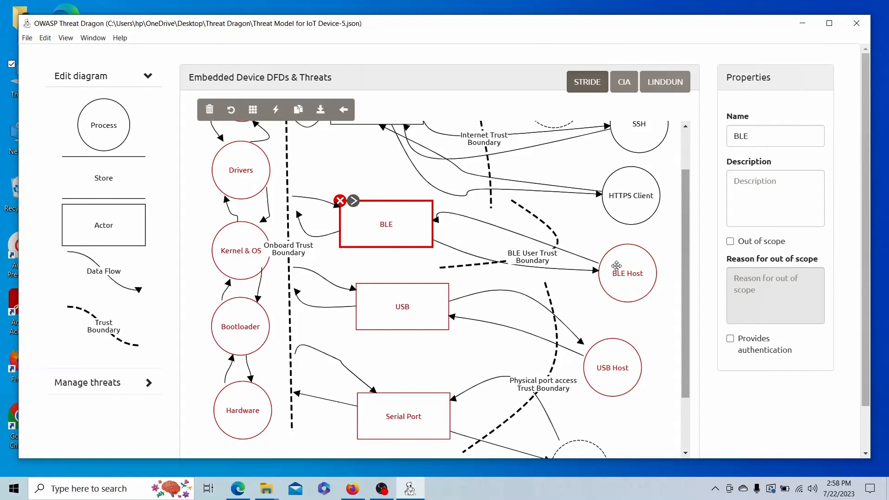
click(426, 315)
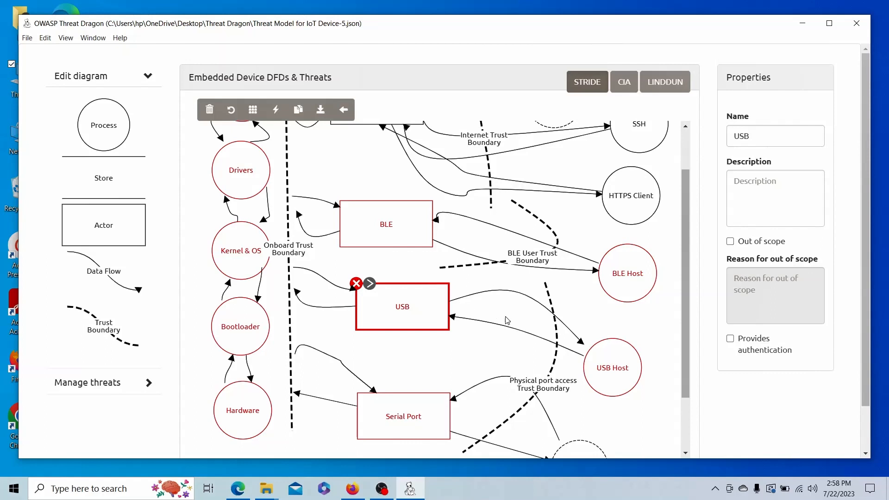
click(544, 338)
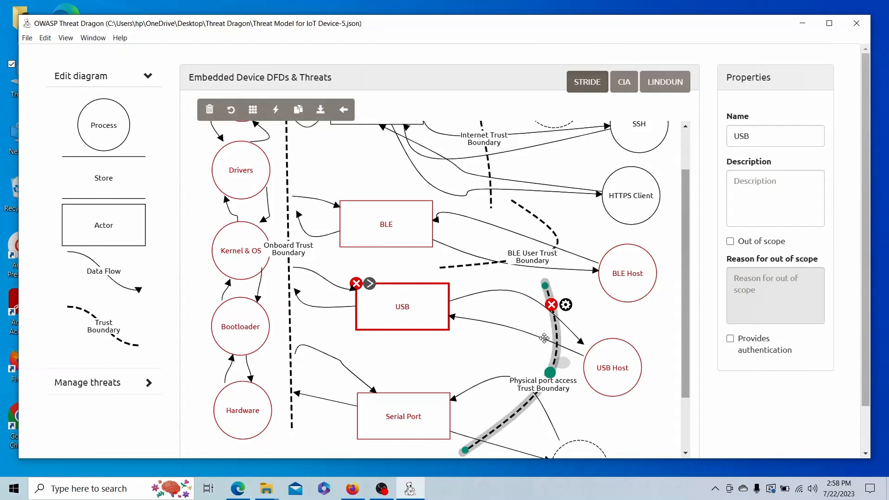
click(617, 359)
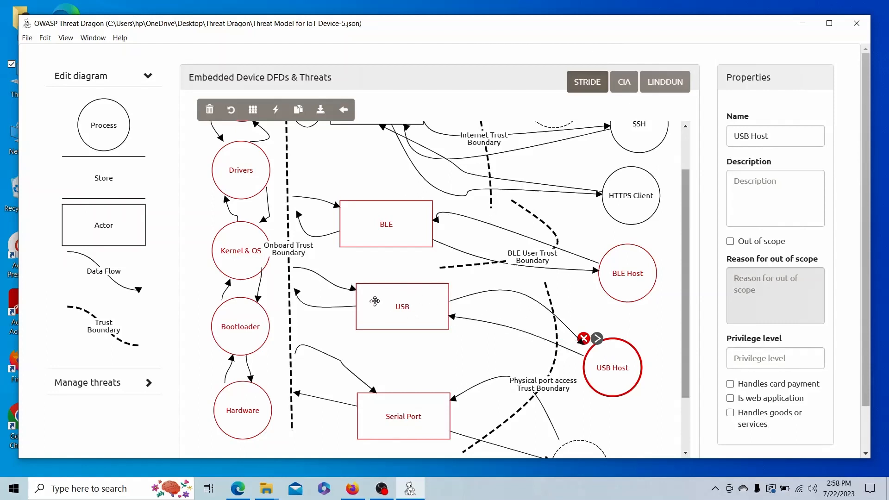
click(394, 414)
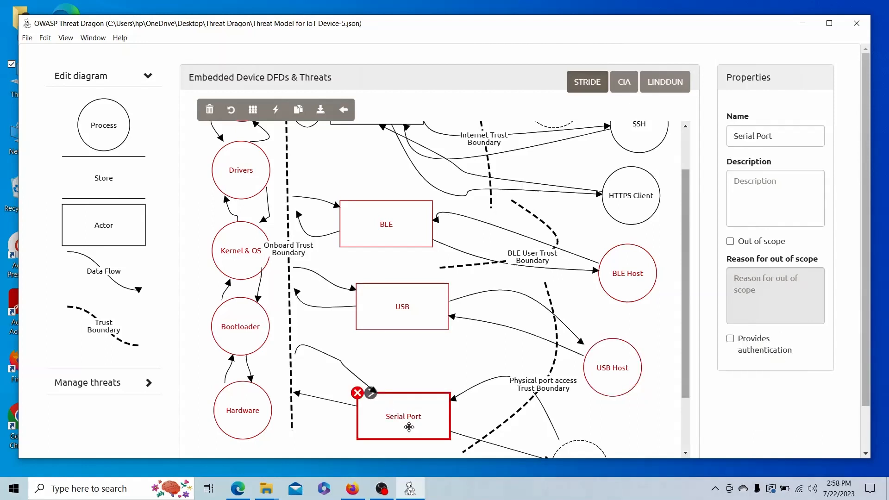
scroll(409, 426, down, 2)
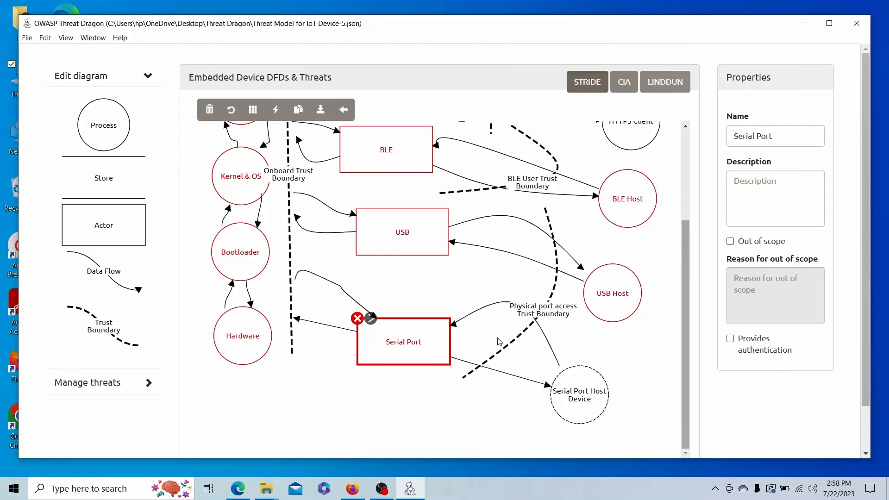
Step: Examine the Onboard Trust Boundary between the internal device processes and the Ethernet, BLE, USB and Serial Port actors
scroll(432, 390, up, 3)
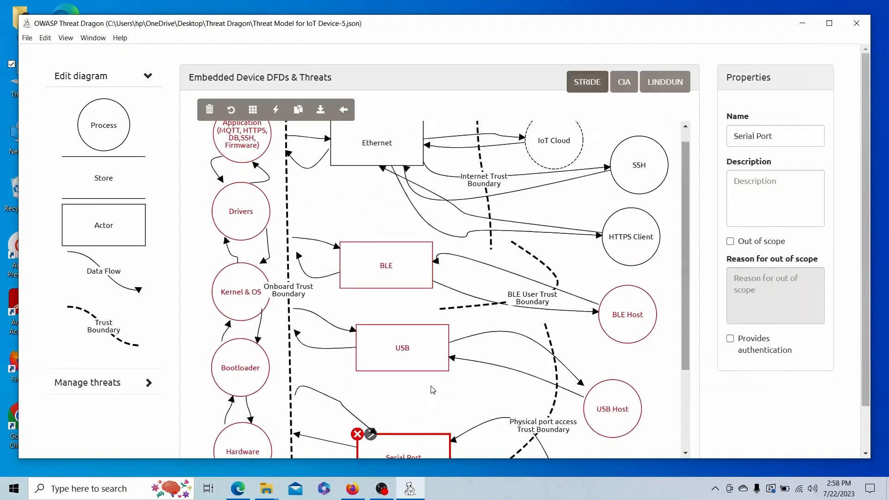
scroll(430, 384, up, 1)
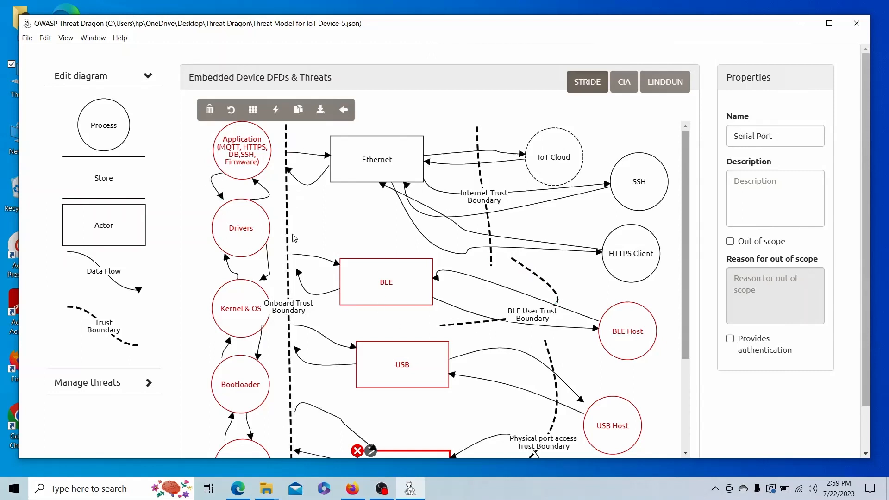
scroll(297, 241, down, 1)
mouse_move(299, 241)
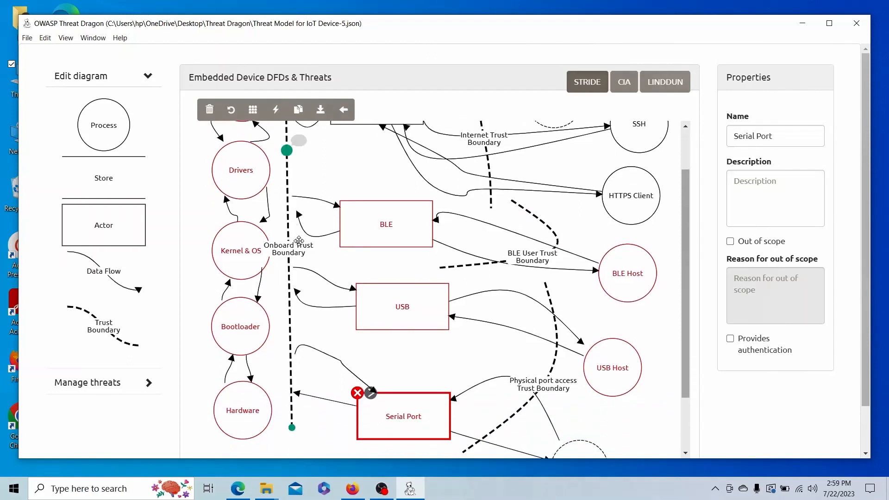
scroll(299, 240, up, 1)
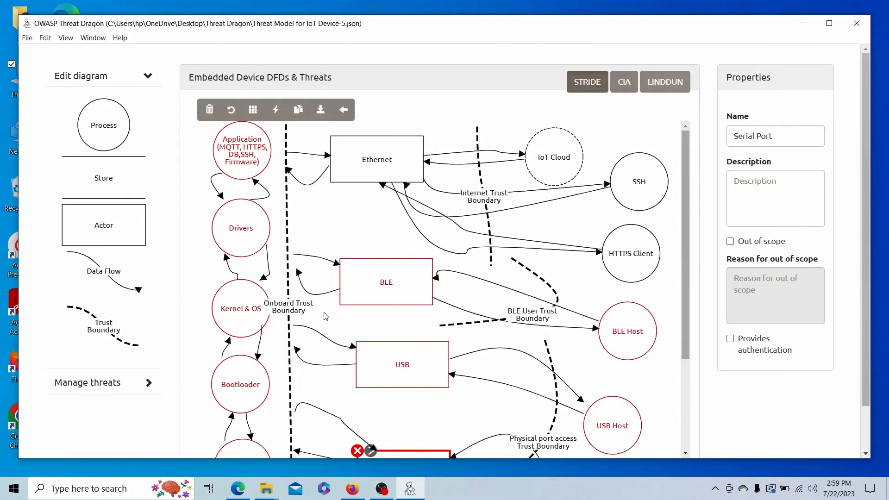
scroll(298, 321, down, 1)
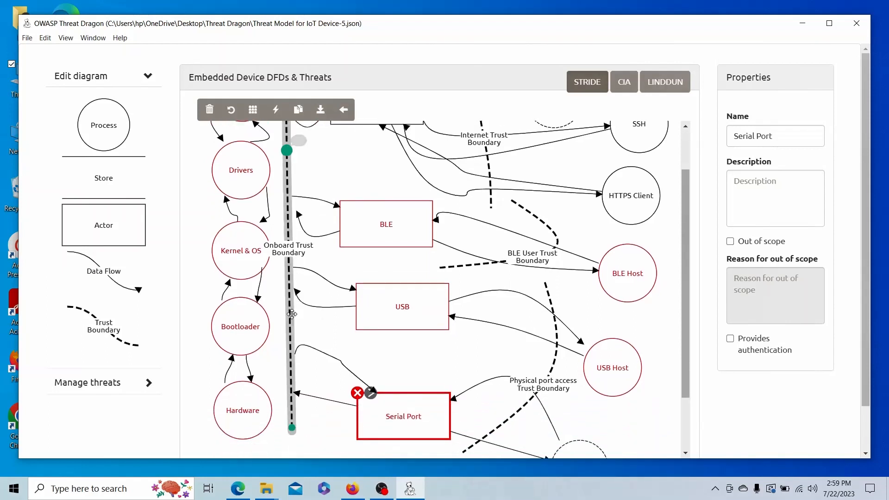
scroll(254, 326, up, 1)
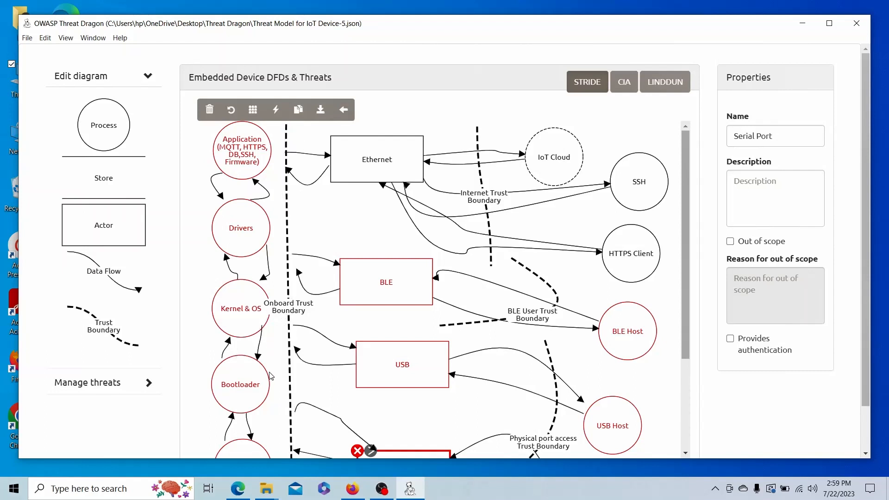
scroll(270, 375, down, 1)
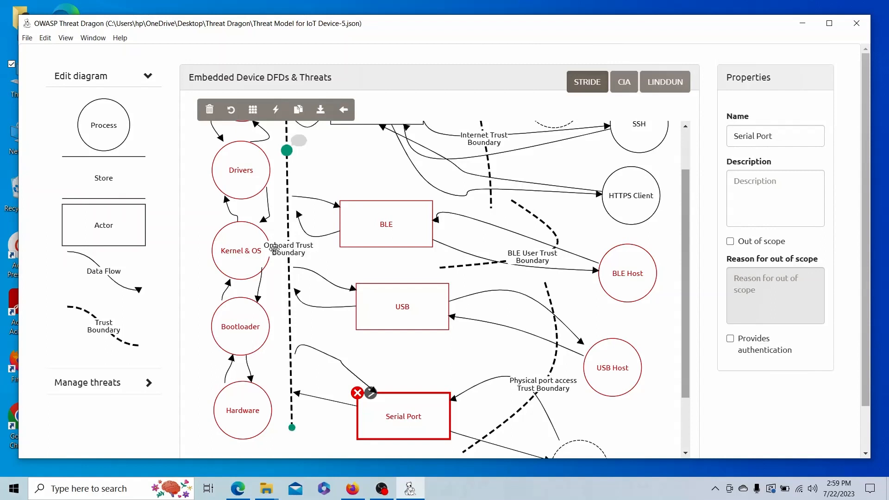
scroll(276, 332, up, 1)
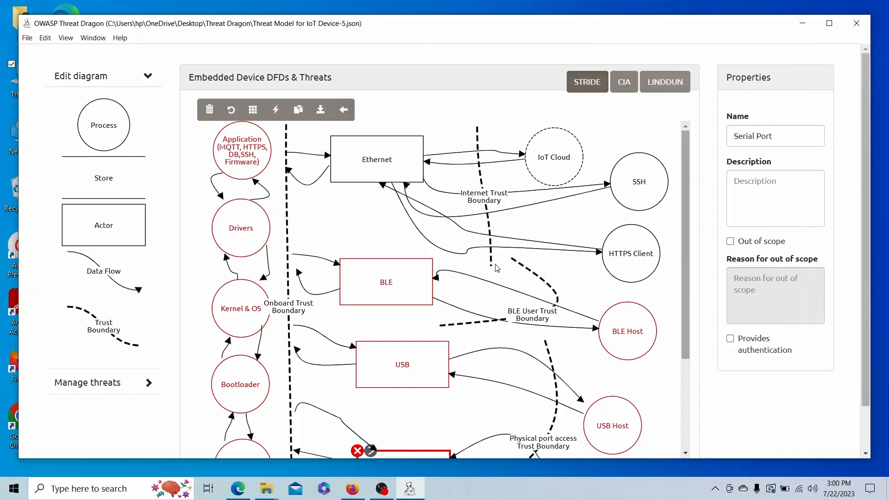
Step: Examine the Internet, BLE User and Physical port access trust boundaries and the data flows crossing them
mouse_move(420, 160)
mouse_move(467, 200)
scroll(499, 250, down, 1)
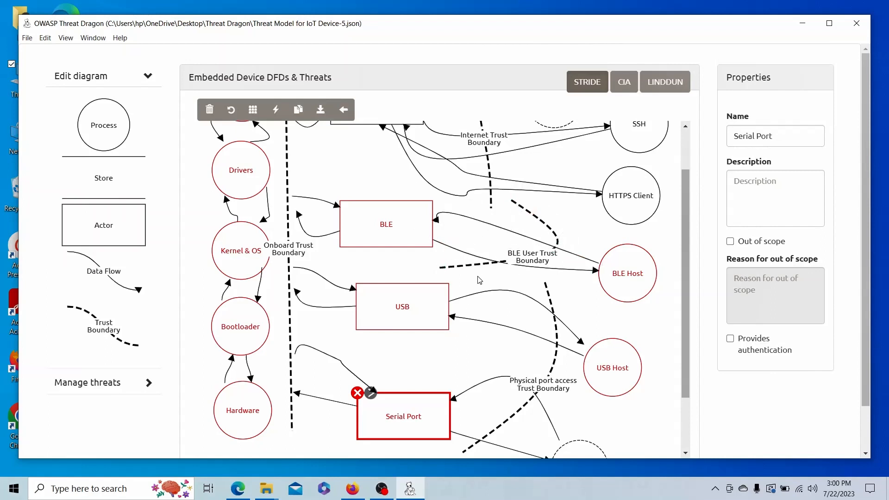
scroll(519, 352, down, 2)
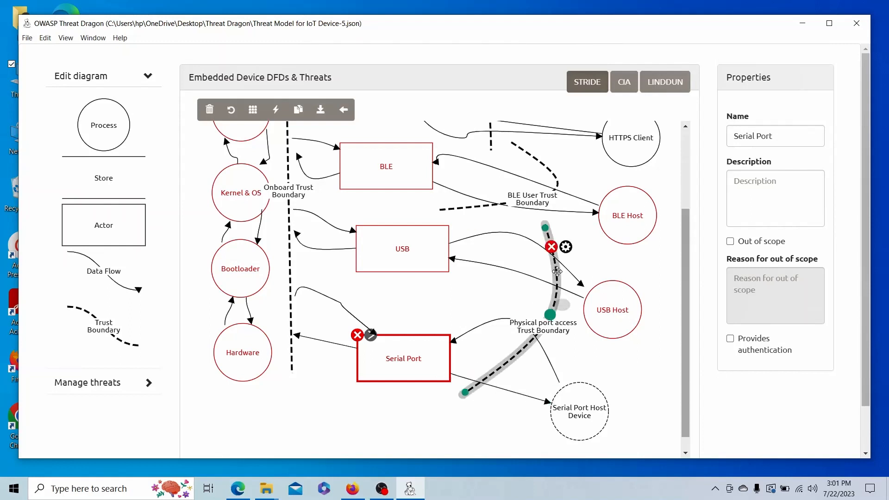
scroll(504, 349, up, 5)
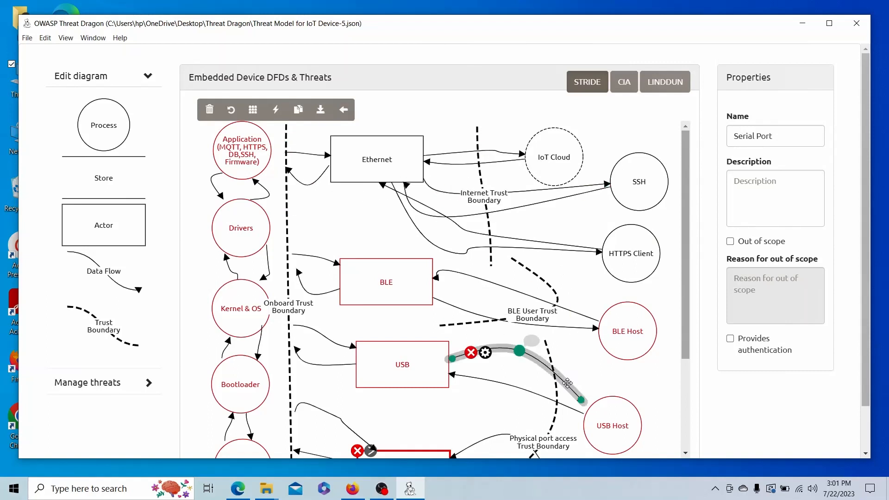
scroll(546, 376, down, 3)
mouse_move(547, 375)
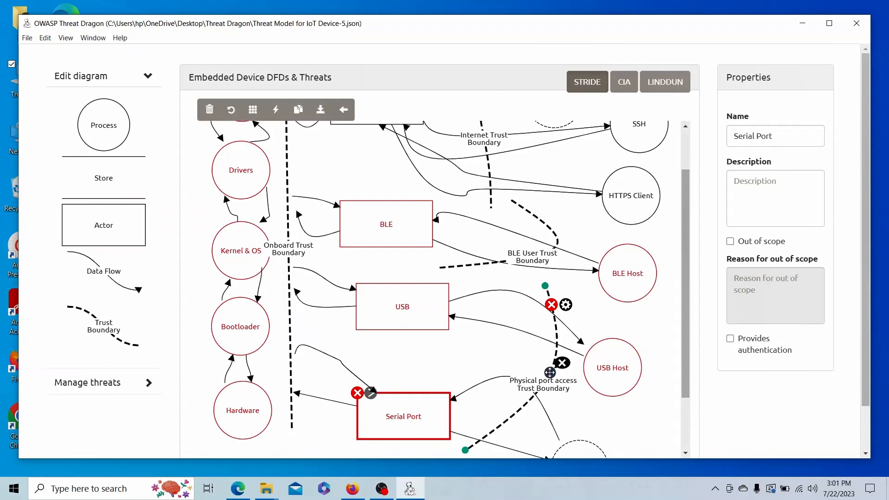
scroll(550, 372, up, 3)
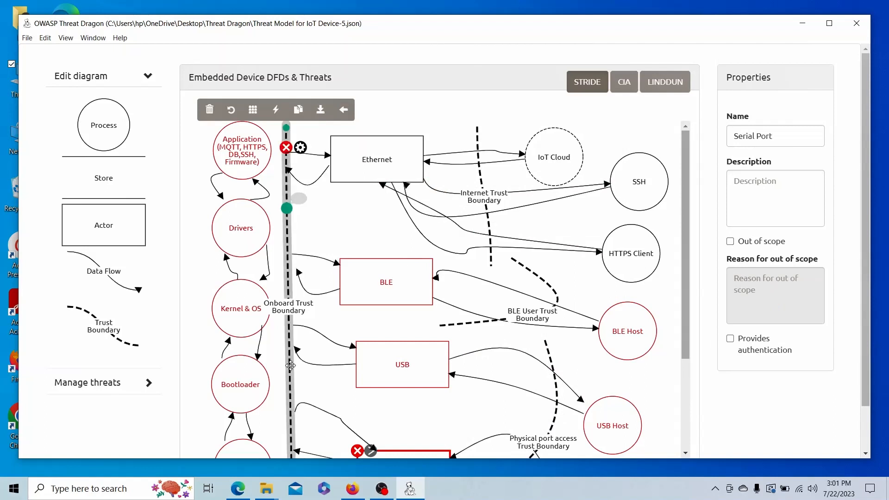
scroll(287, 152, down, 3)
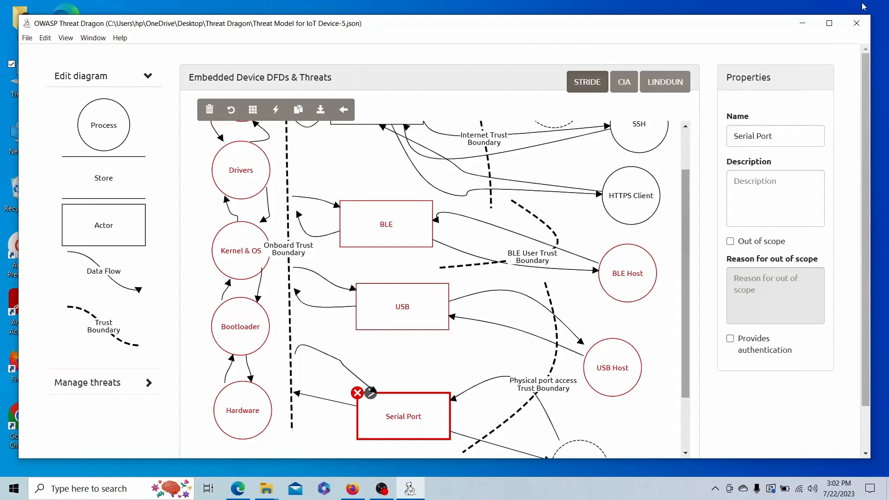
Step: Maximize the window and look over the diagram from the Serial Port Host Device up to the Ethernet actor
click(829, 24)
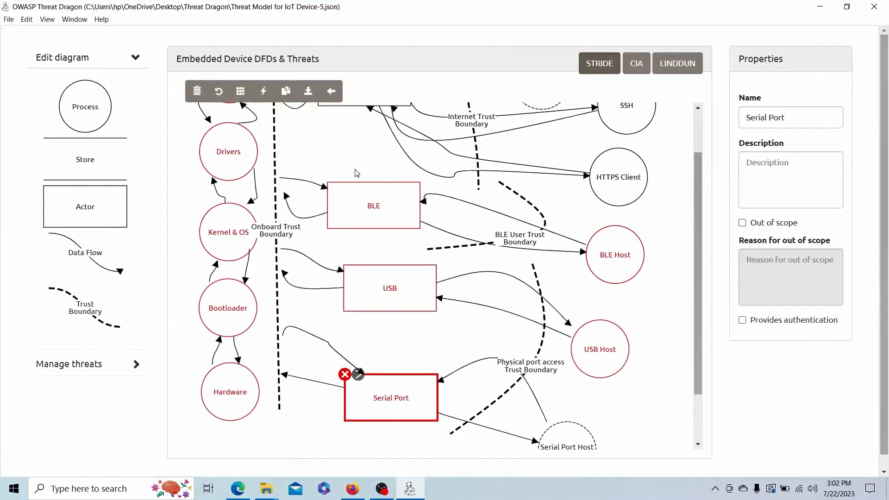
scroll(333, 250, up, 2)
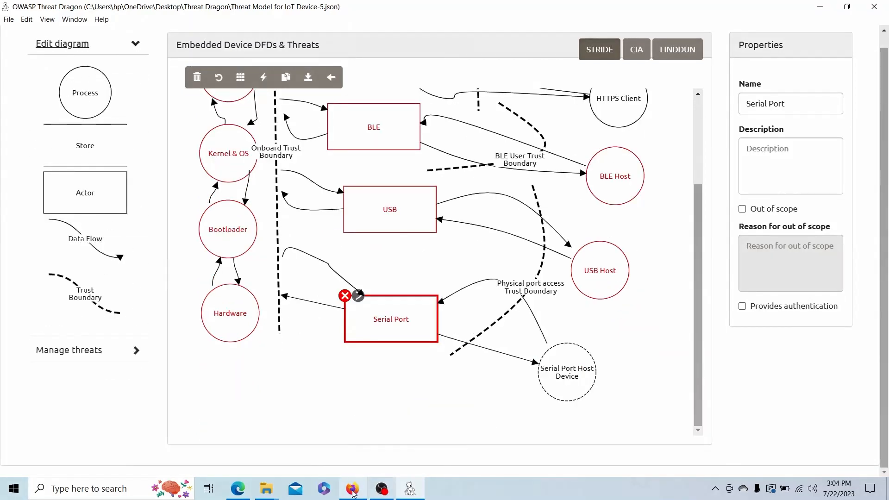
scroll(366, 338, up, 4)
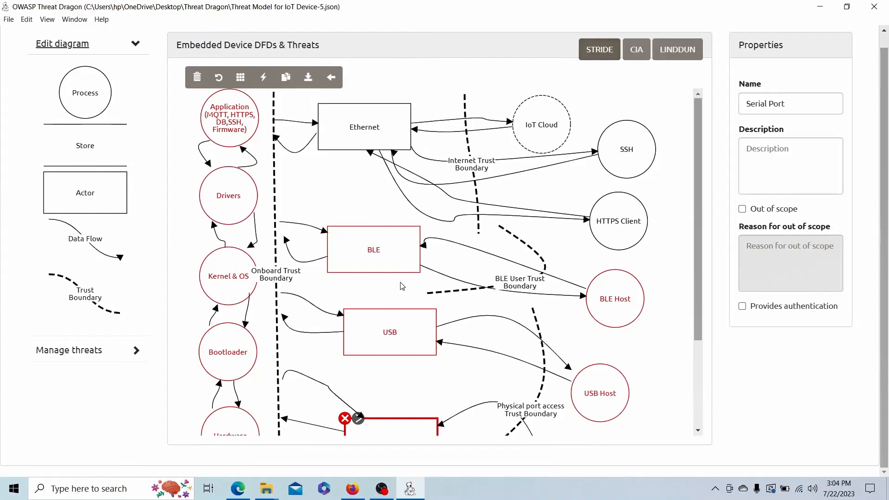
mouse_move(491, 258)
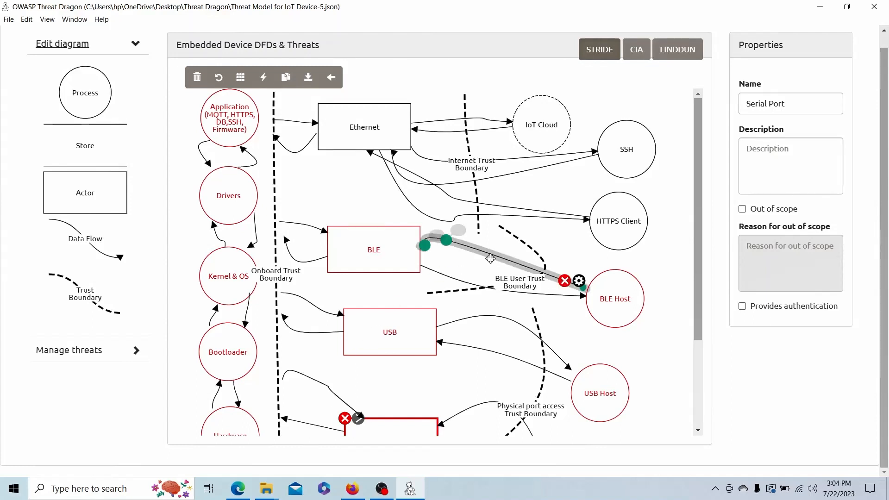
Step: Clear the diagram selection and examine the dashed IoT Cloud and Serial Port Host Device processes
click(558, 126)
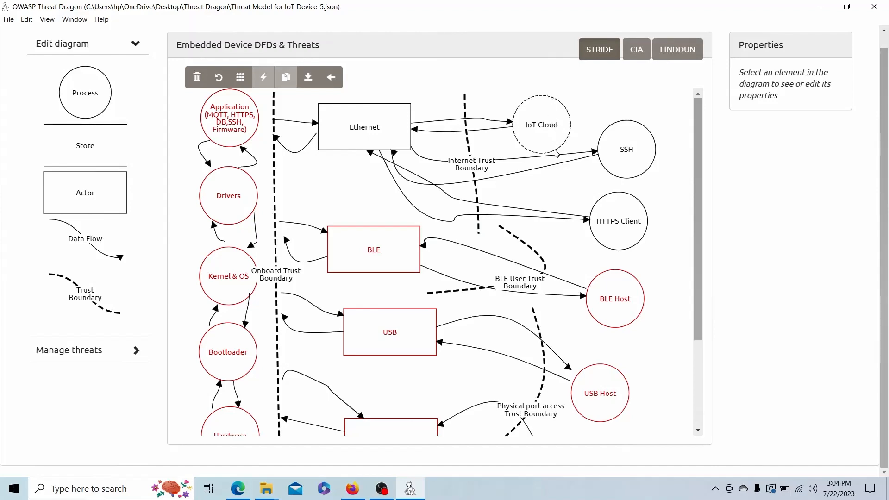
scroll(555, 141, down, 3)
scroll(551, 129, up, 3)
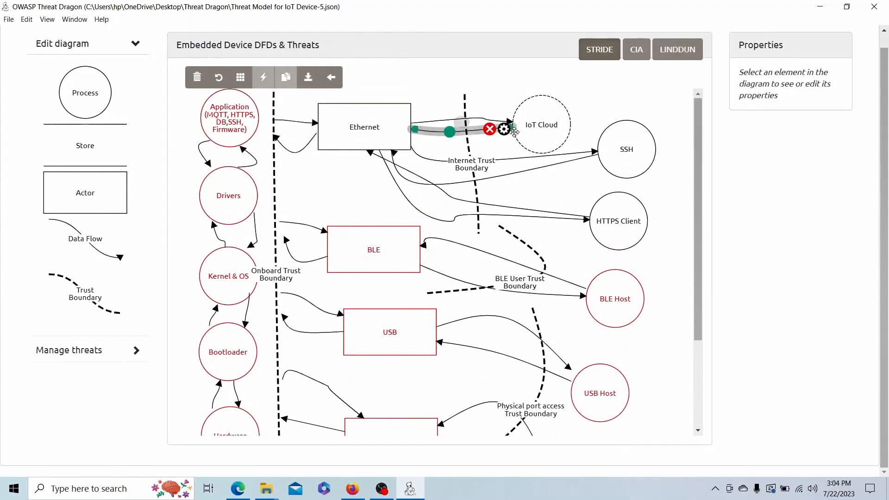
scroll(584, 248, down, 3)
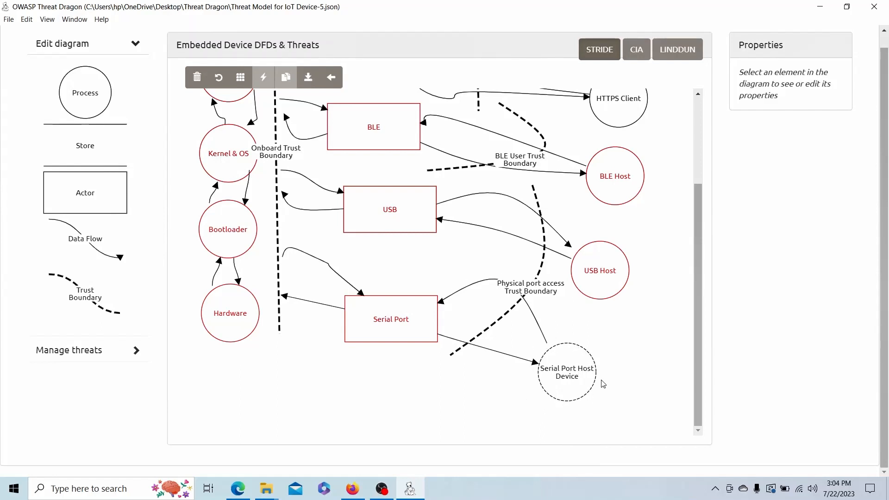
scroll(602, 384, up, 3)
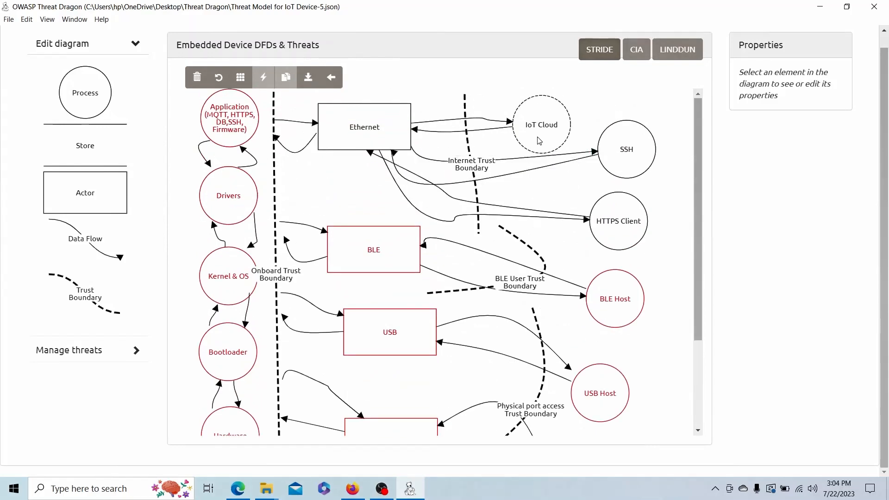
scroll(570, 148, down, 3)
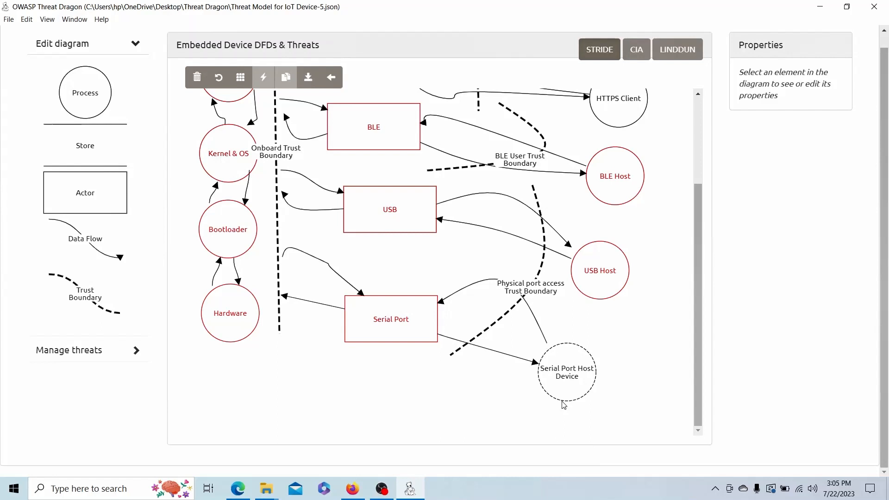
scroll(563, 405, up, 3)
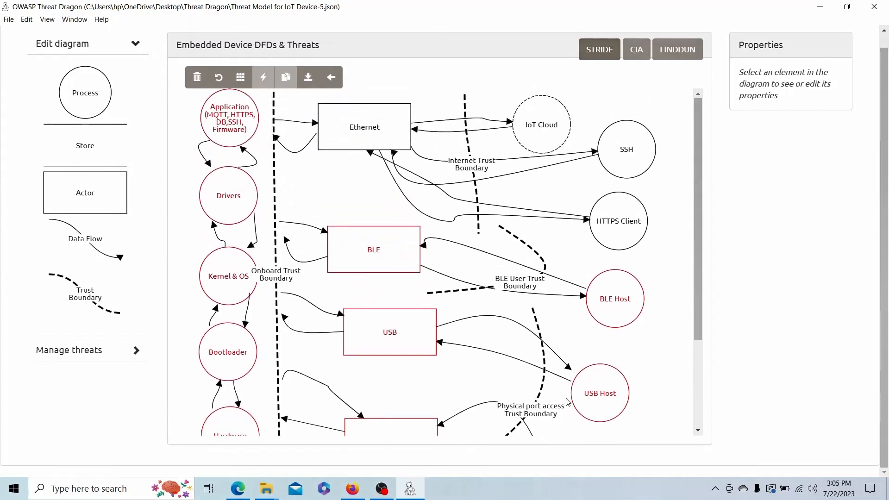
Step: Show the threats of the Hardware process, then open the Insecure Controller Chipset threat and close it again
click(136, 44)
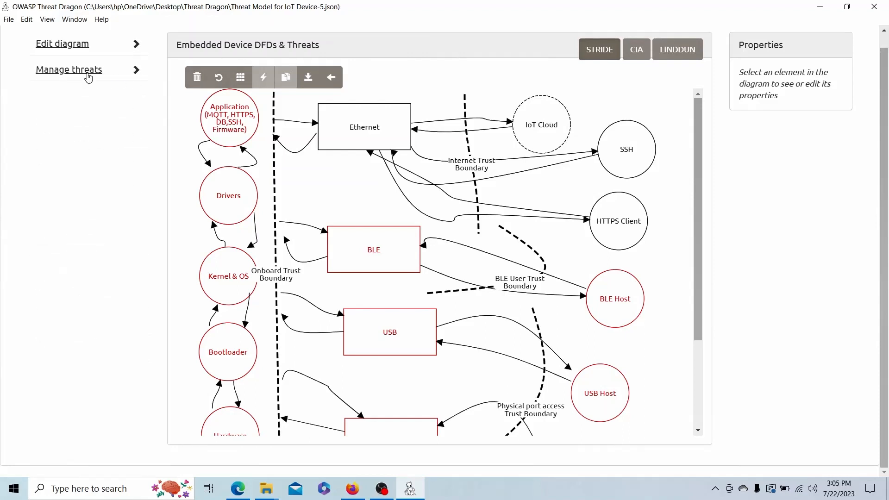
click(86, 74)
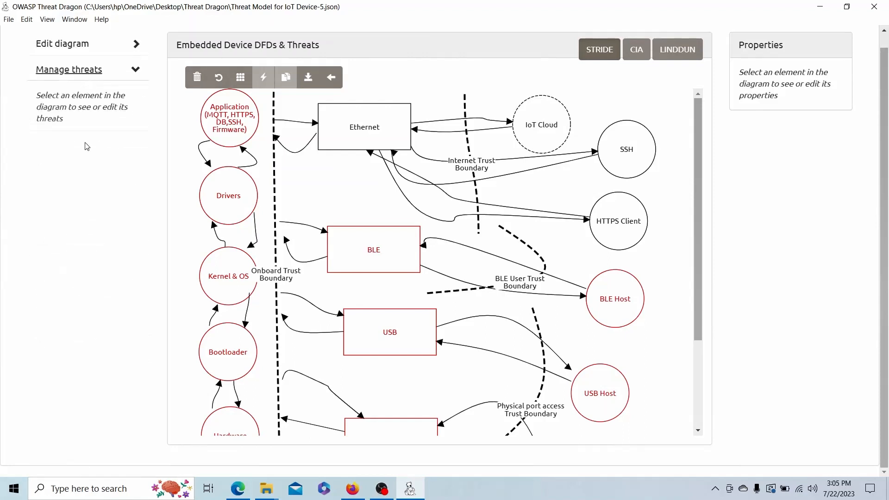
click(135, 69)
scroll(211, 352, down, 3)
click(237, 312)
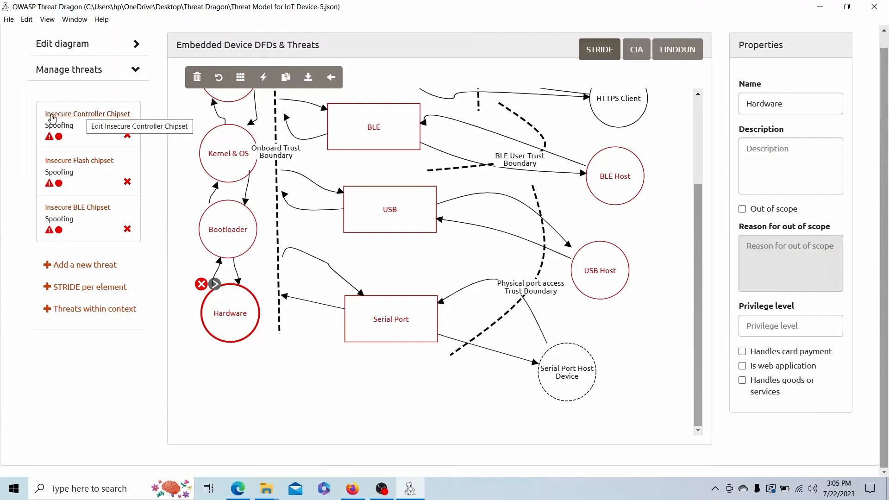
click(94, 114)
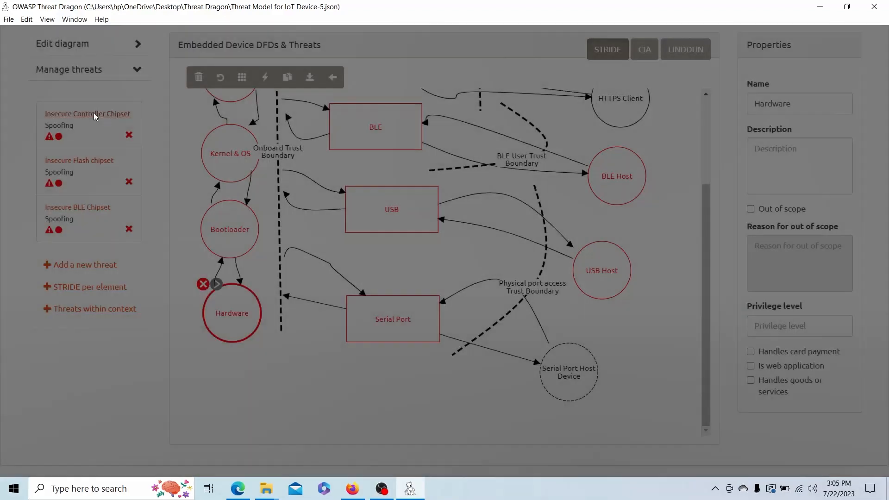
click(580, 458)
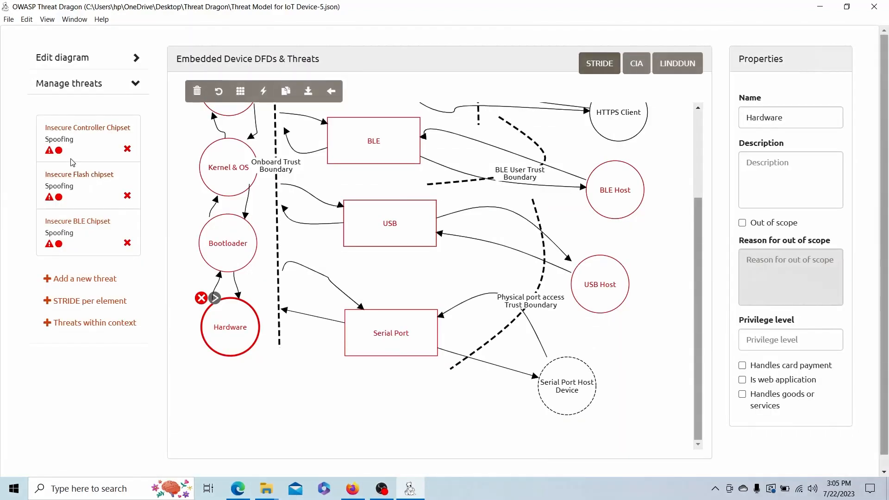